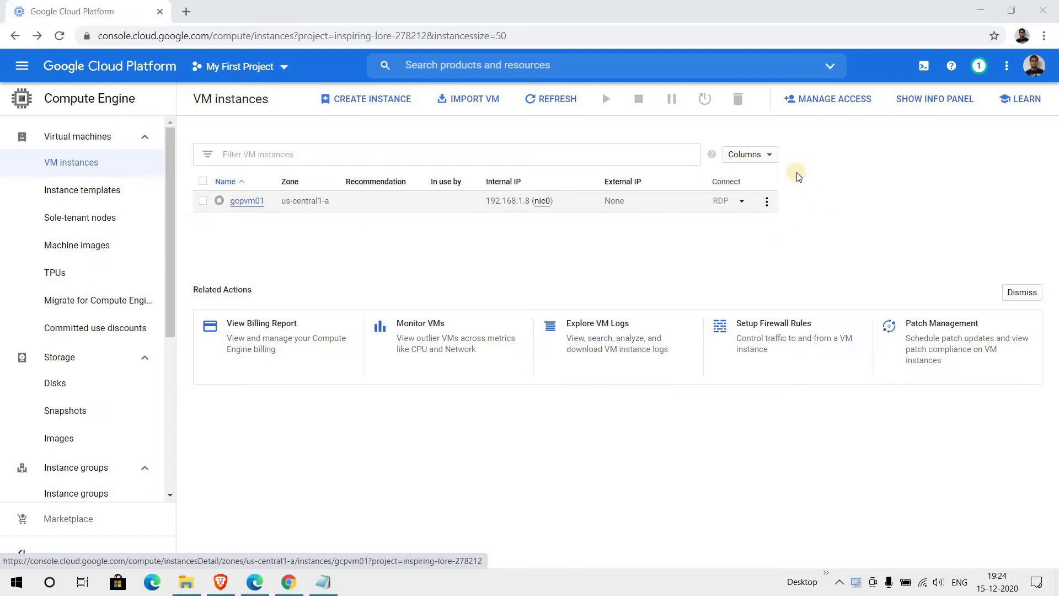
Add the Machine type column to the VM instances list
{"action": "left_click", "coordinate": [749, 155]}
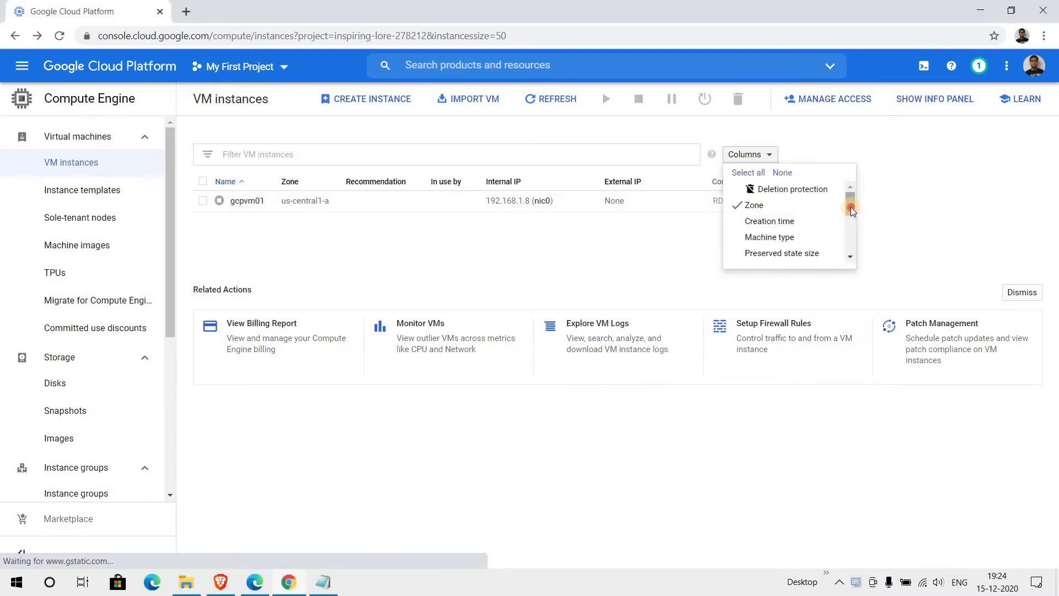
{"action": "left_click", "coordinate": [783, 237]}
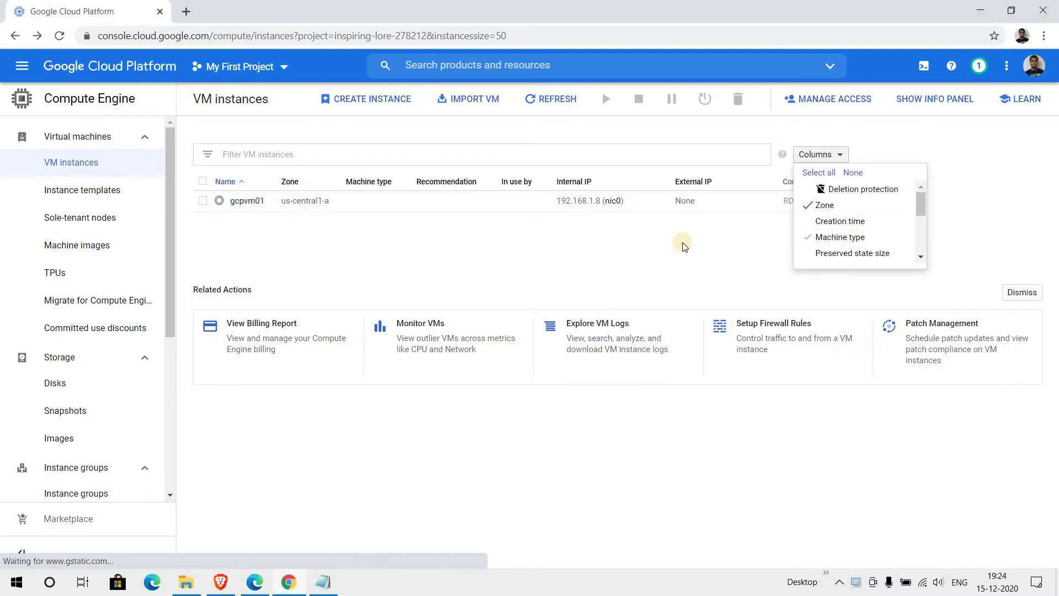
{"action": "left_click", "coordinate": [620, 235]}
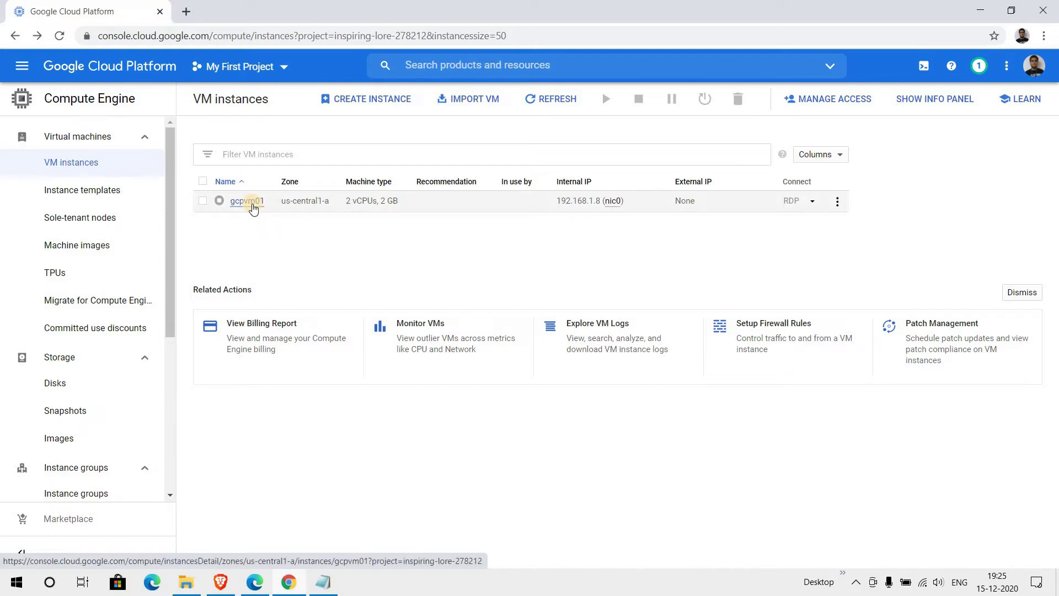
Edit the gcpvm01 instance to use the e2-medium machine type (2 vCPU, 4 GB memory) and save the change
{"action": "left_click", "coordinate": [252, 203]}
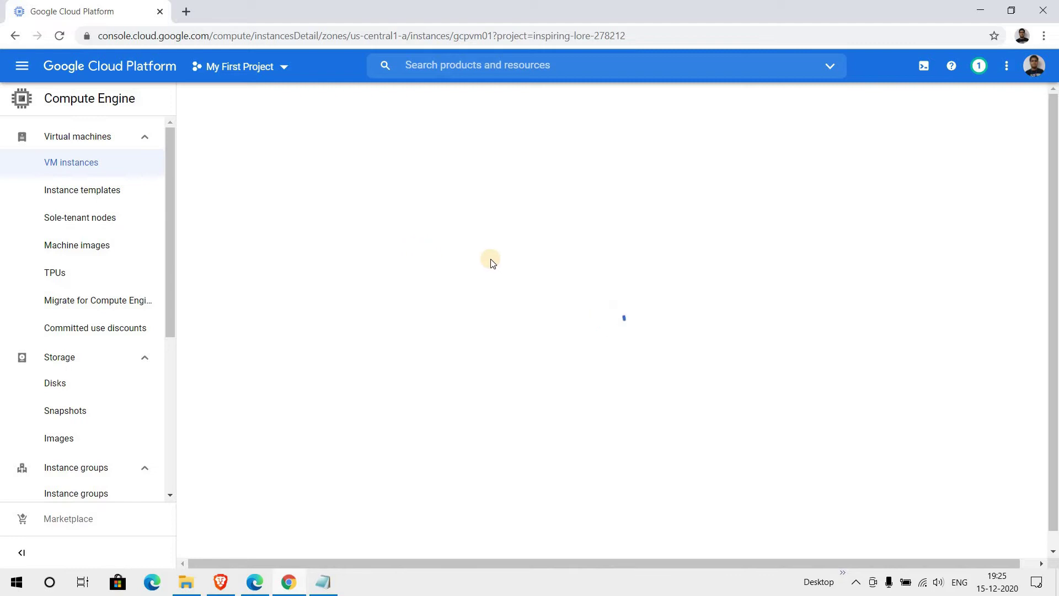
{"action": "left_click", "coordinate": [403, 99]}
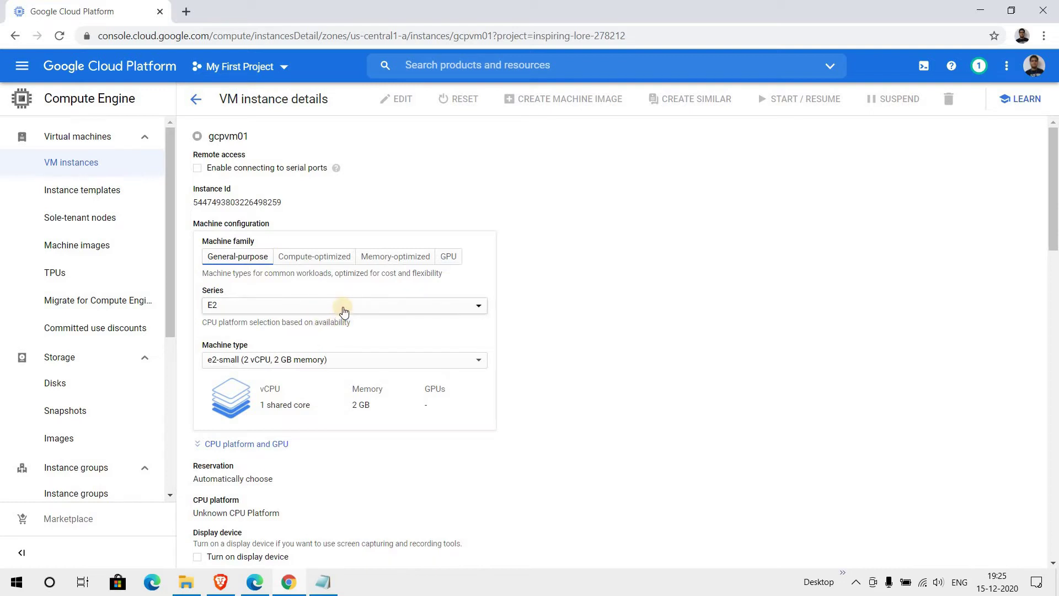
{"action": "left_click", "coordinate": [344, 309]}
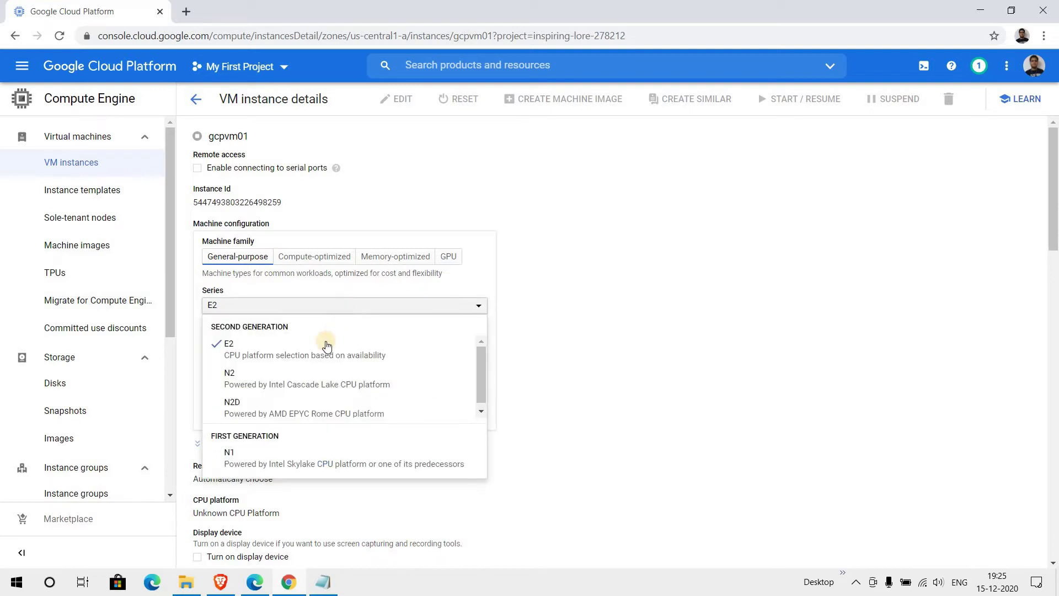
{"action": "left_click", "coordinate": [518, 295]}
{"action": "left_click", "coordinate": [259, 362]}
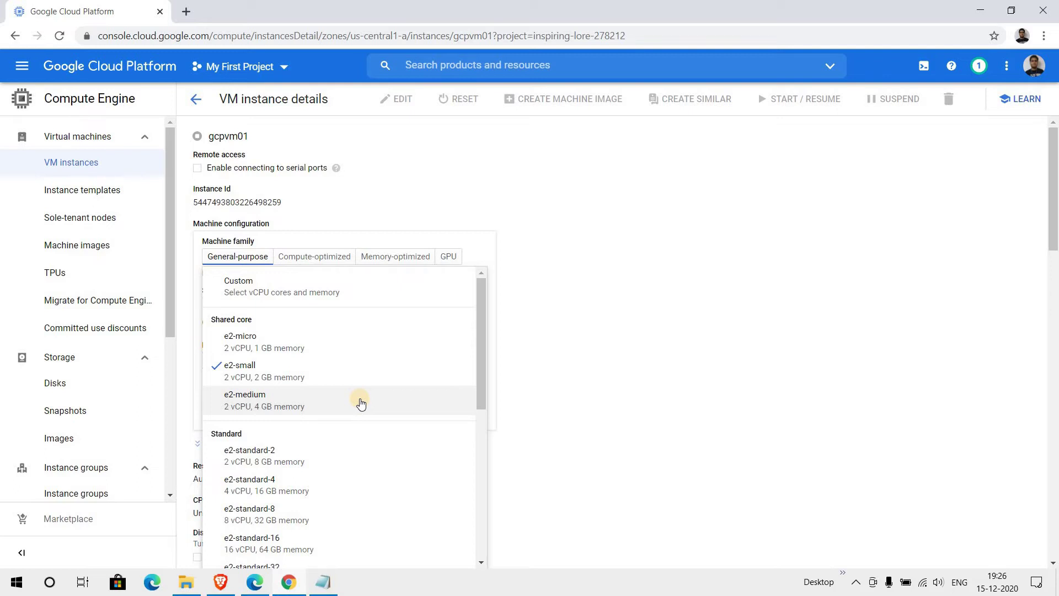
{"action": "left_click", "coordinate": [361, 403]}
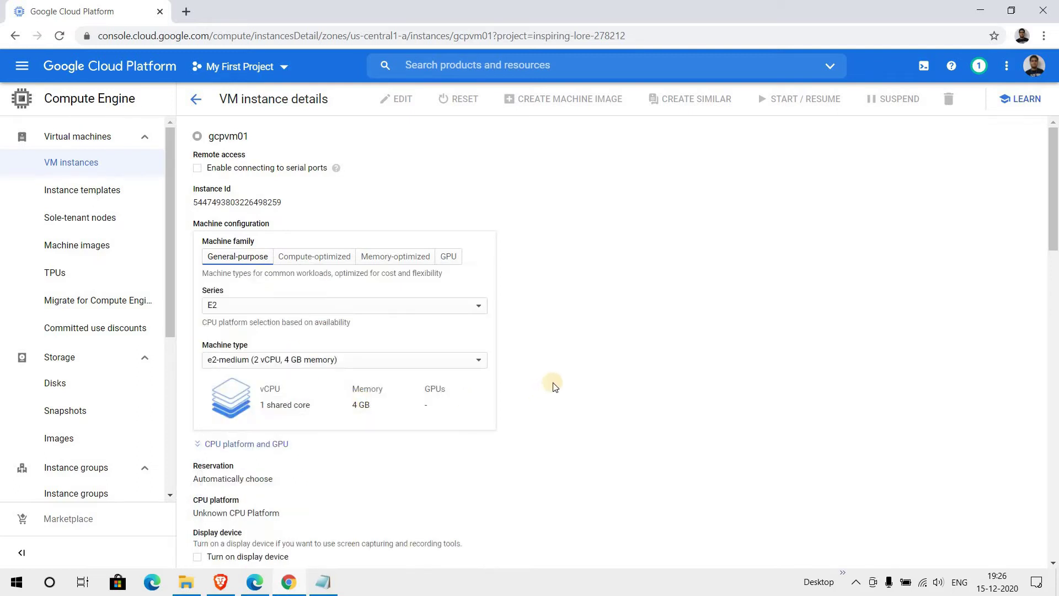
{"action": "scroll", "coordinate": [554, 386], "scroll_direction": "down", "scroll_amount": 10}
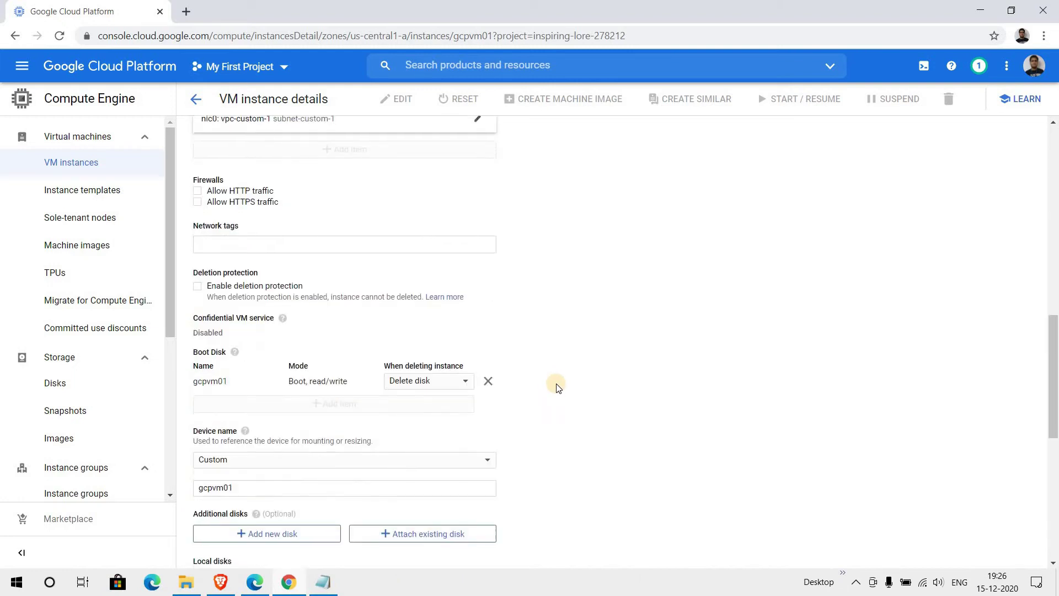
{"action": "scroll", "coordinate": [556, 386], "scroll_direction": "down", "scroll_amount": 8}
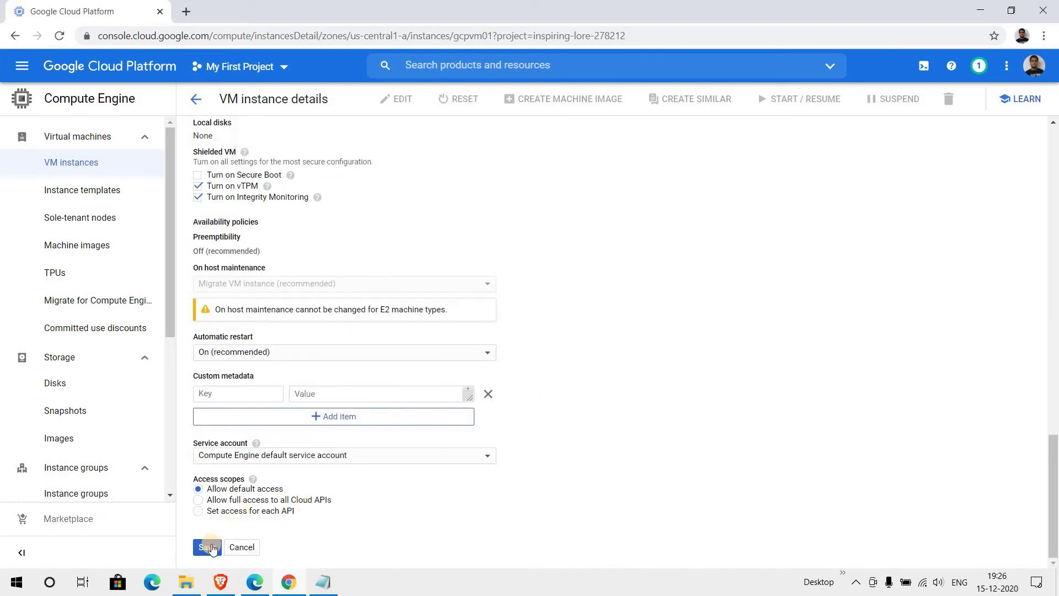
{"action": "left_click", "coordinate": [212, 548]}
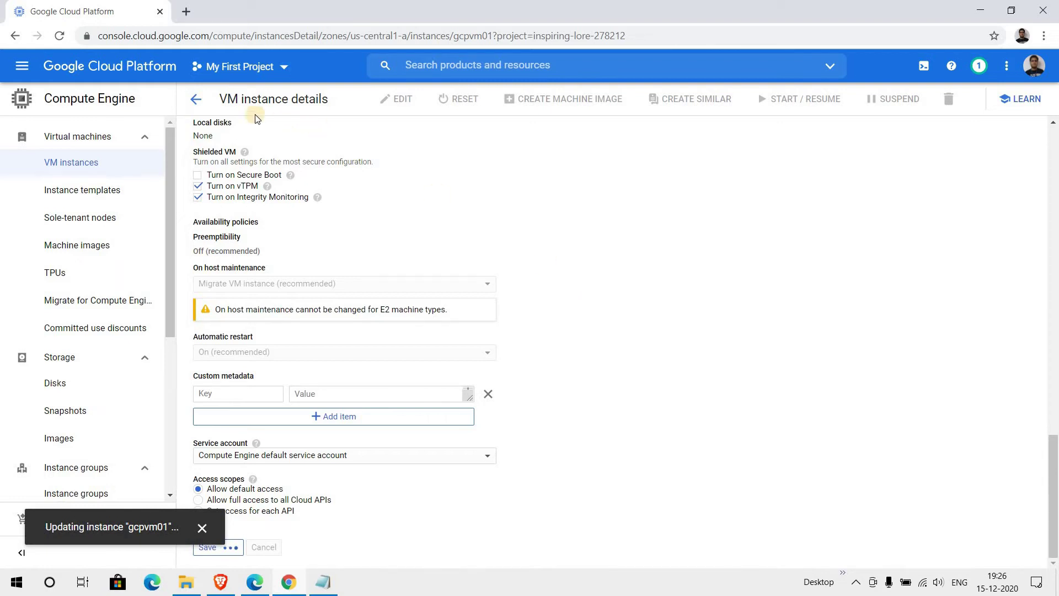
Return to the VM instances list, refresh it and check the notification for the gcpvm01 edit
{"action": "left_click", "coordinate": [196, 101]}
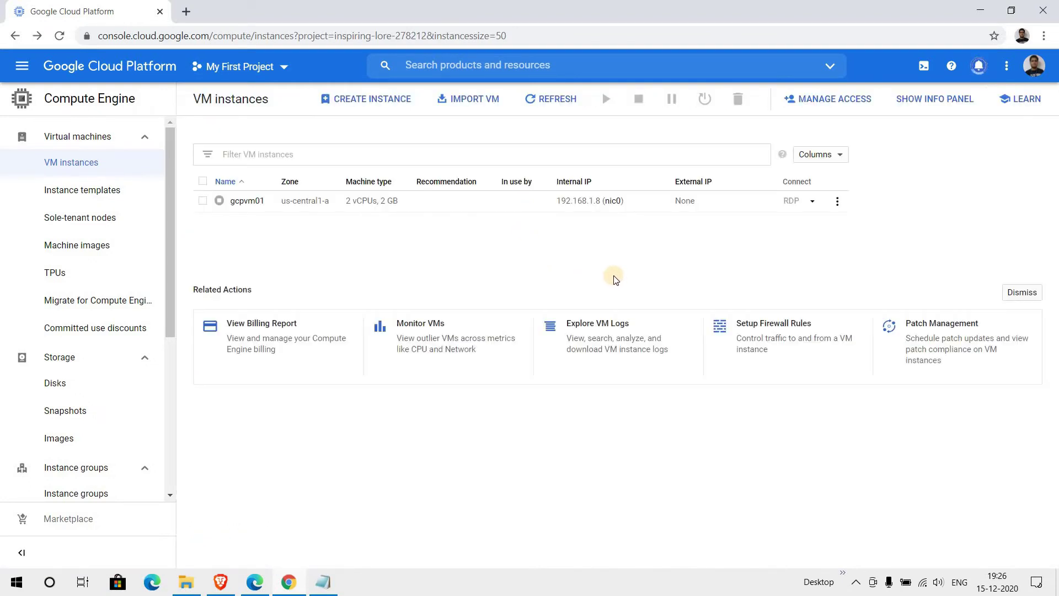
{"action": "left_click", "coordinate": [546, 100]}
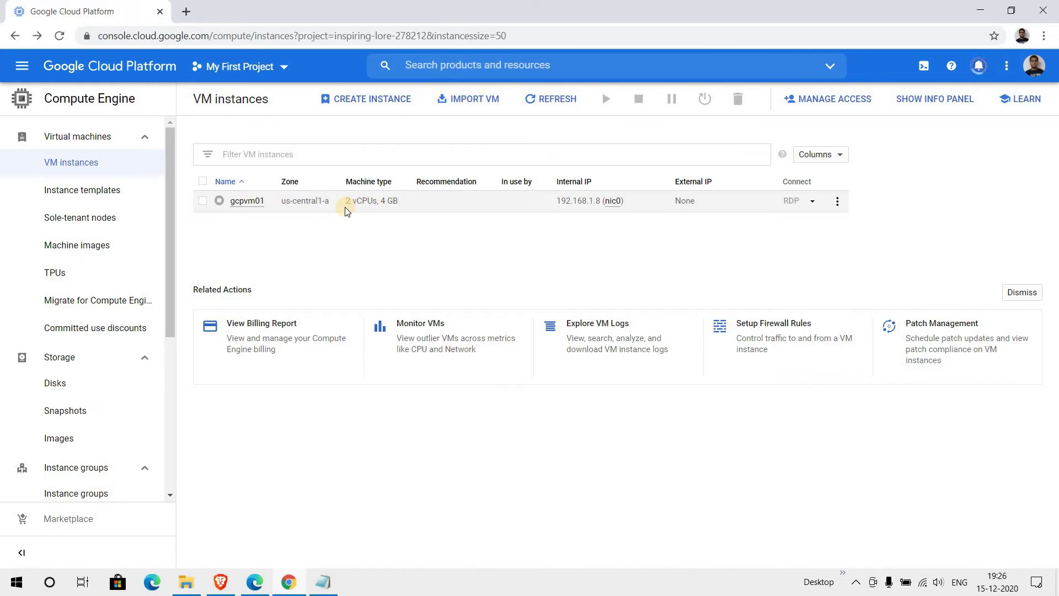
{"action": "left_click", "coordinate": [983, 76]}
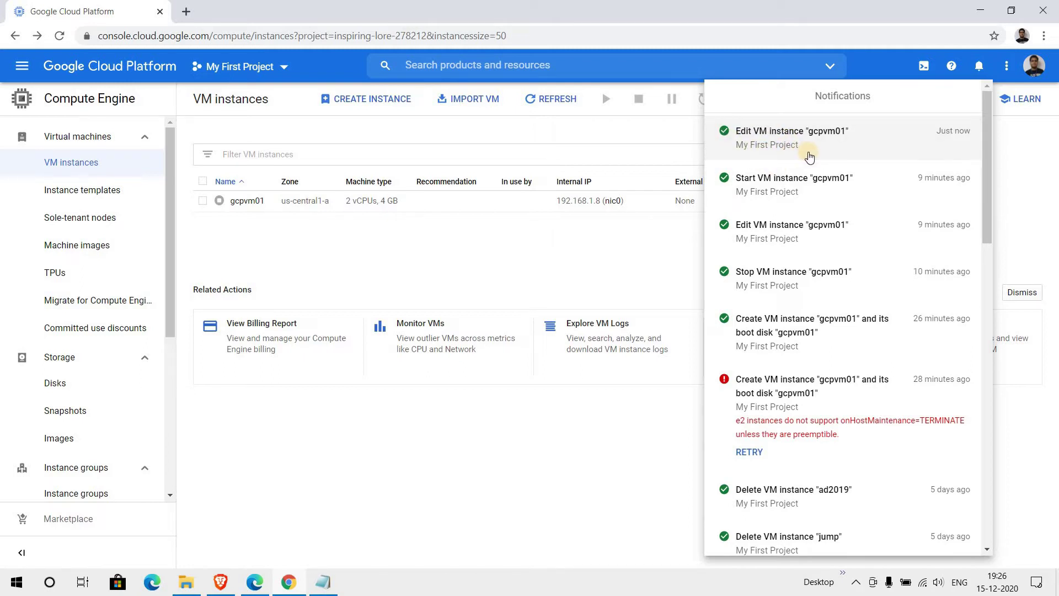
{"action": "left_click", "coordinate": [641, 239]}
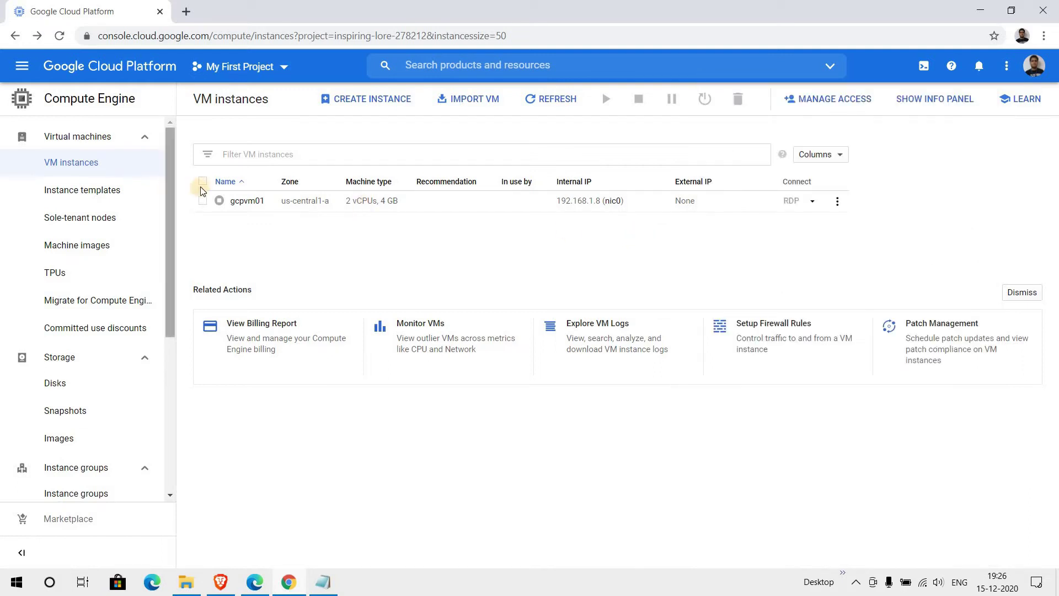
Start the gcpvm01 instance, refresh the list and check its start notification and status
{"action": "left_click", "coordinate": [201, 202]}
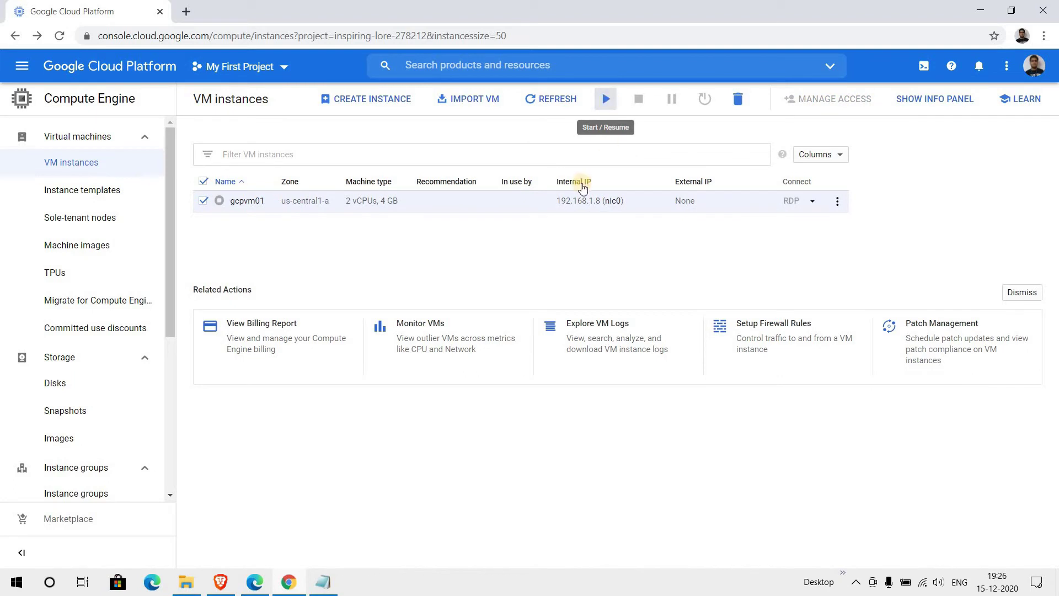
{"action": "left_click", "coordinate": [614, 107]}
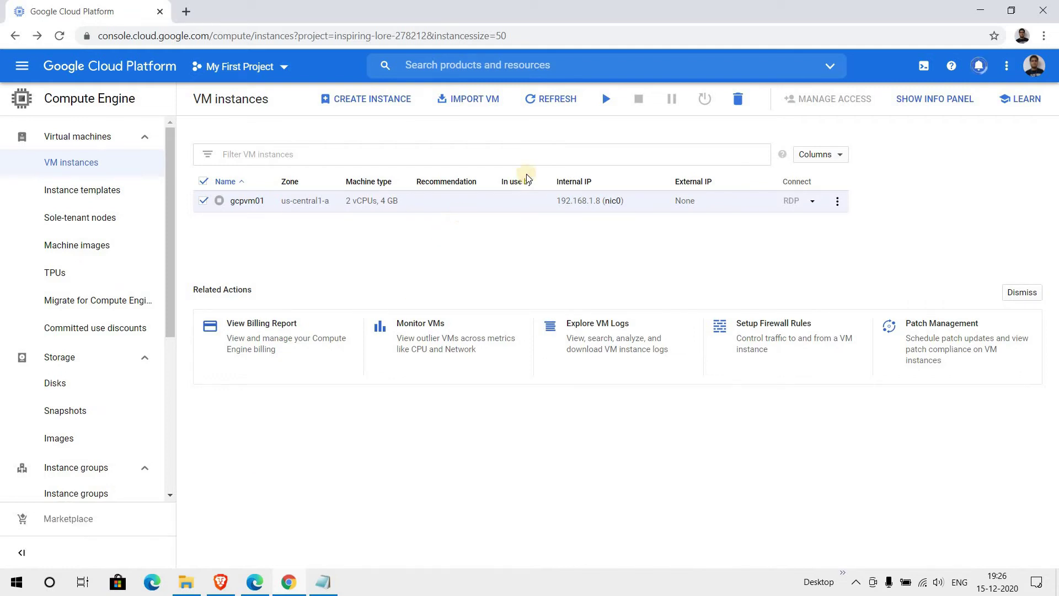
{"action": "left_click", "coordinate": [550, 99]}
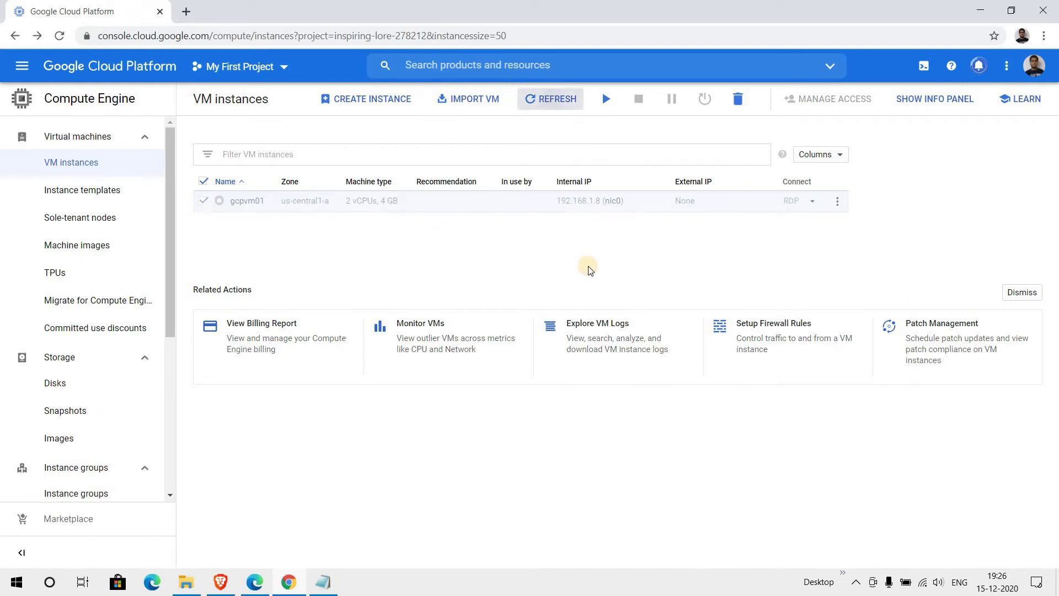
{"action": "left_click", "coordinate": [978, 66]}
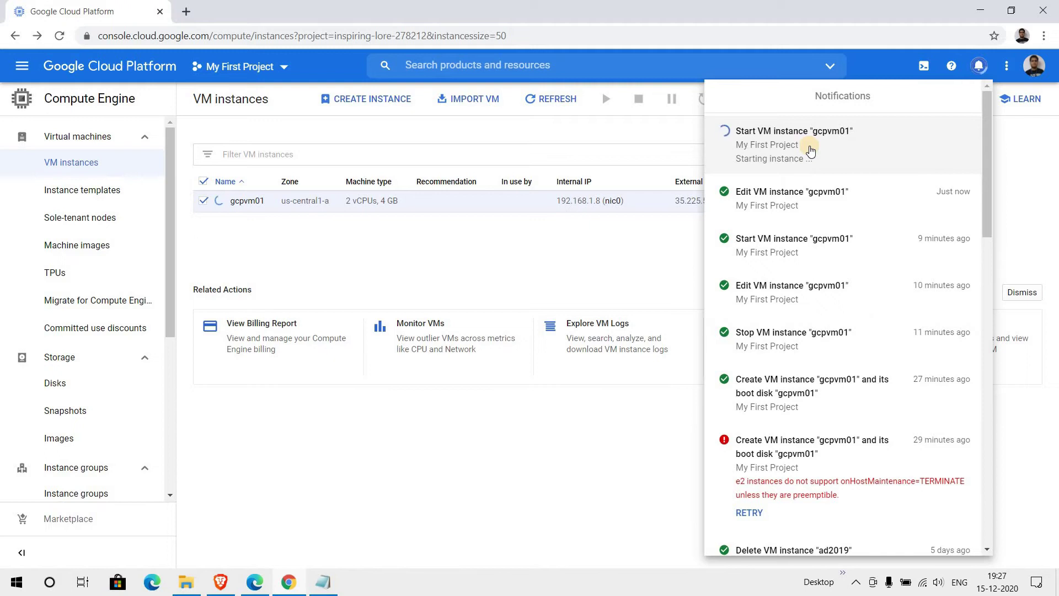
{"action": "left_click", "coordinate": [372, 236]}
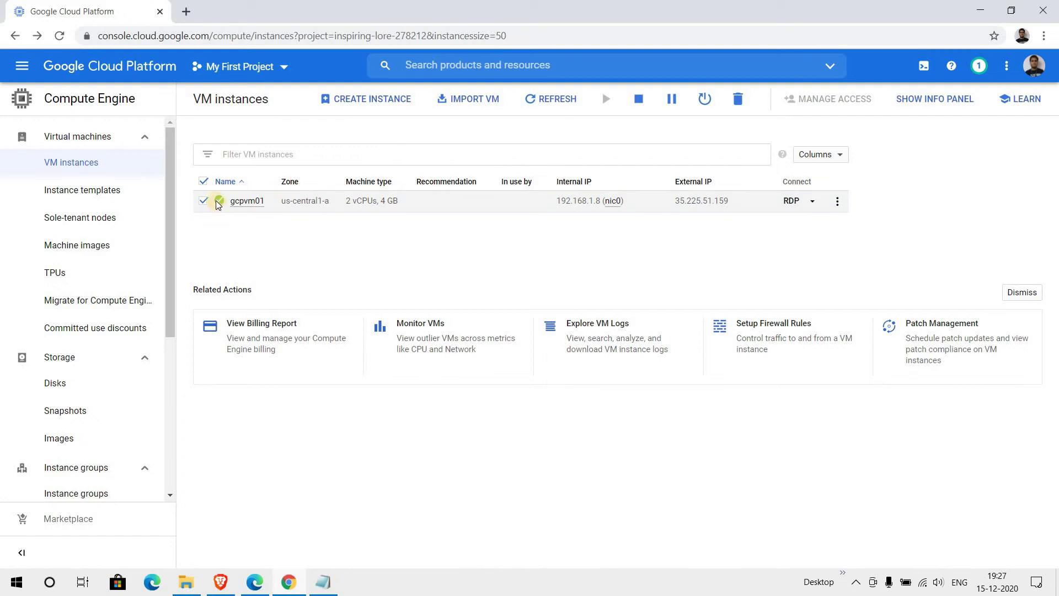
{"action": "mouse_move", "coordinate": [216, 200]}
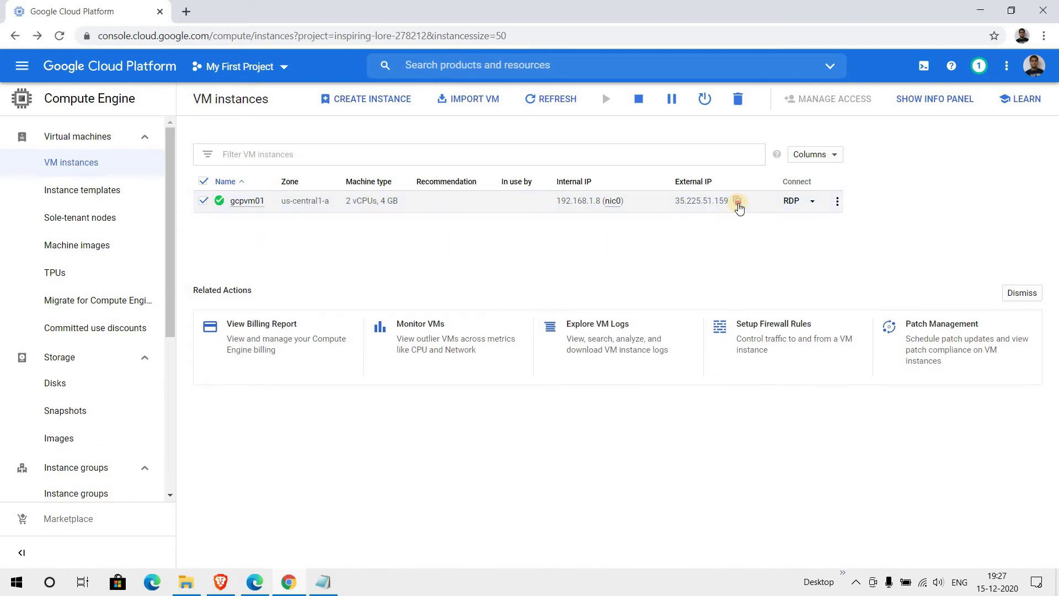
Copy gcpvm01's external IP address and start a Remote Desktop Connection to 35.225.51.159
{"action": "left_click", "coordinate": [738, 202]}
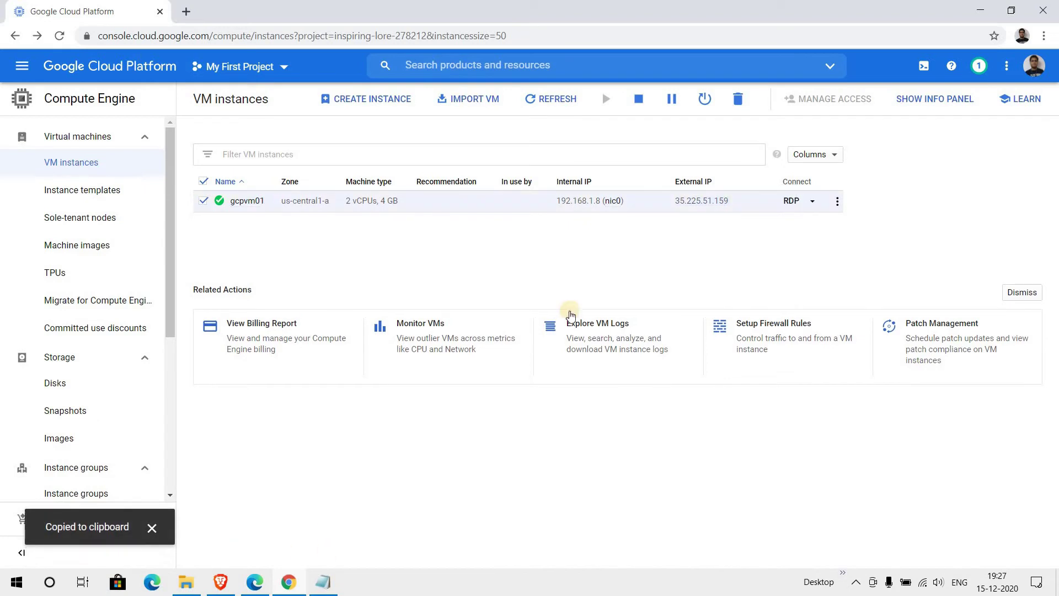
{"action": "right_click", "coordinate": [16, 582]}
{"action": "left_click", "coordinate": [66, 521]}
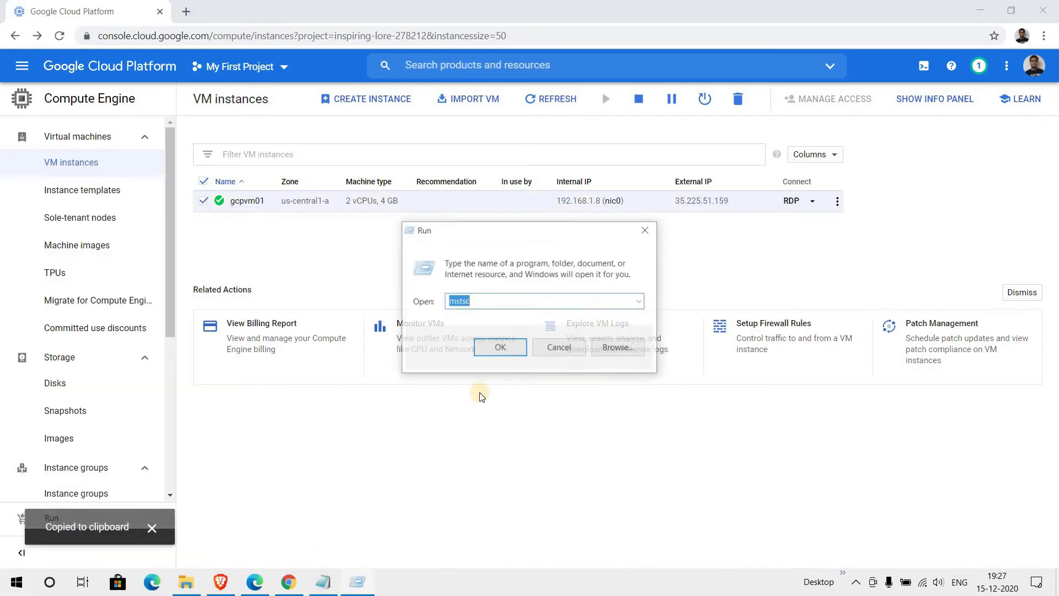
{"action": "left_click", "coordinate": [504, 347]}
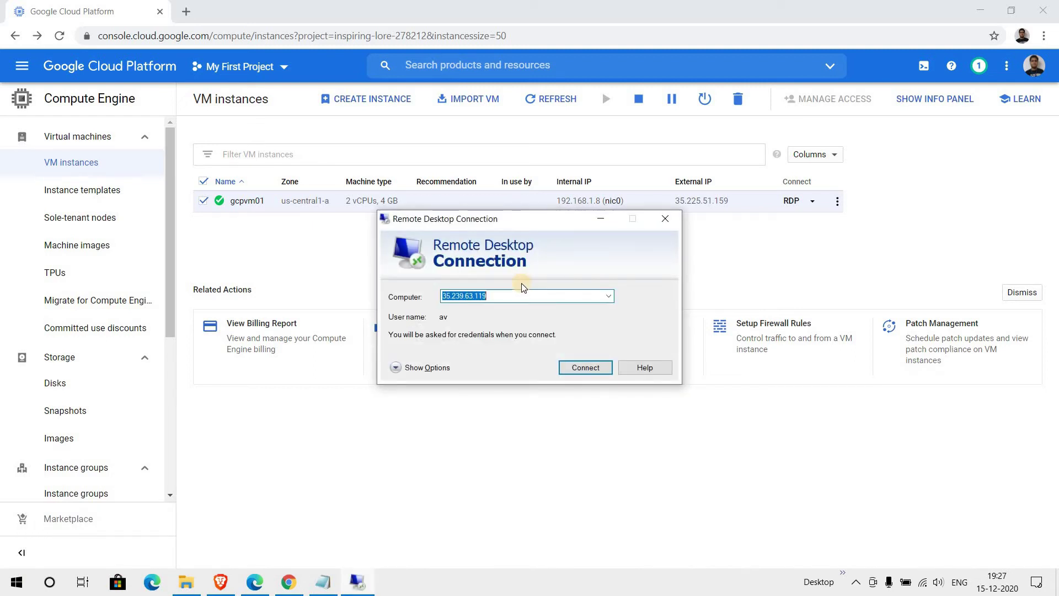
{"action": "key", "text": "ctrl+v"}
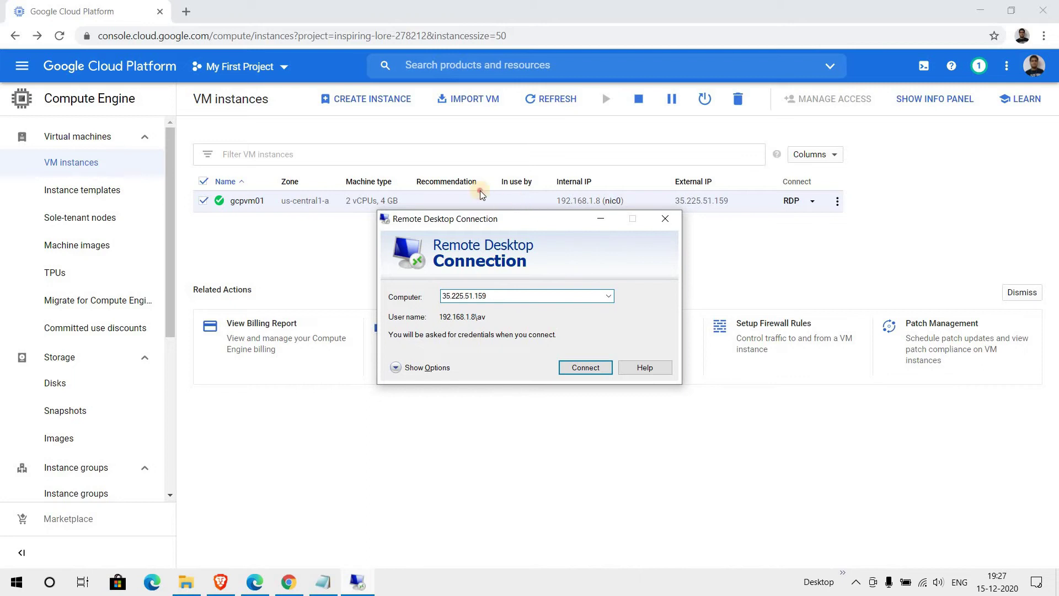
{"action": "left_click", "coordinate": [492, 255]}
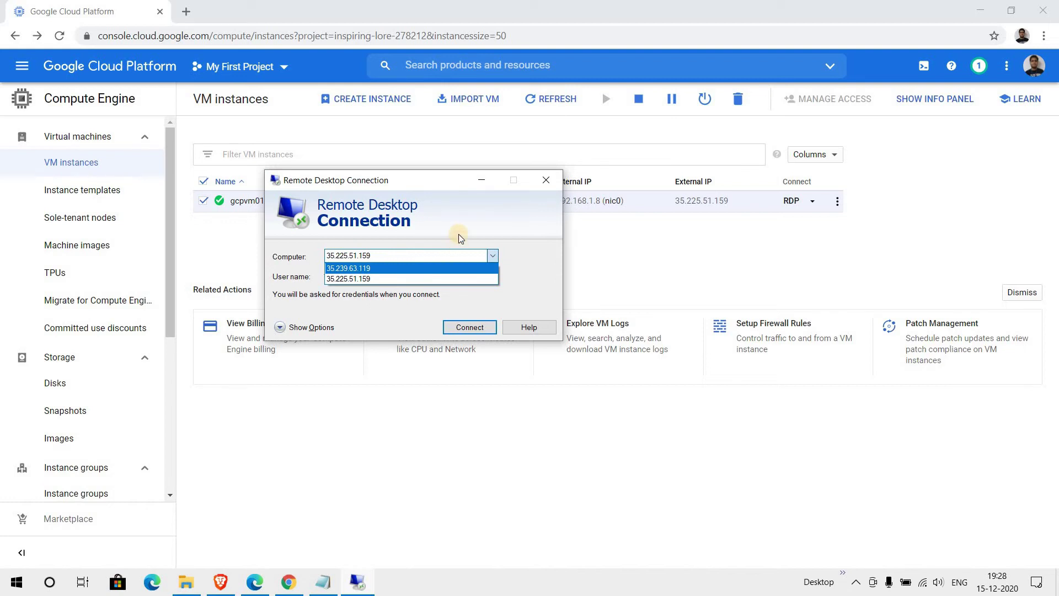
{"action": "left_click", "coordinate": [406, 278]}
{"action": "left_click", "coordinate": [469, 332]}
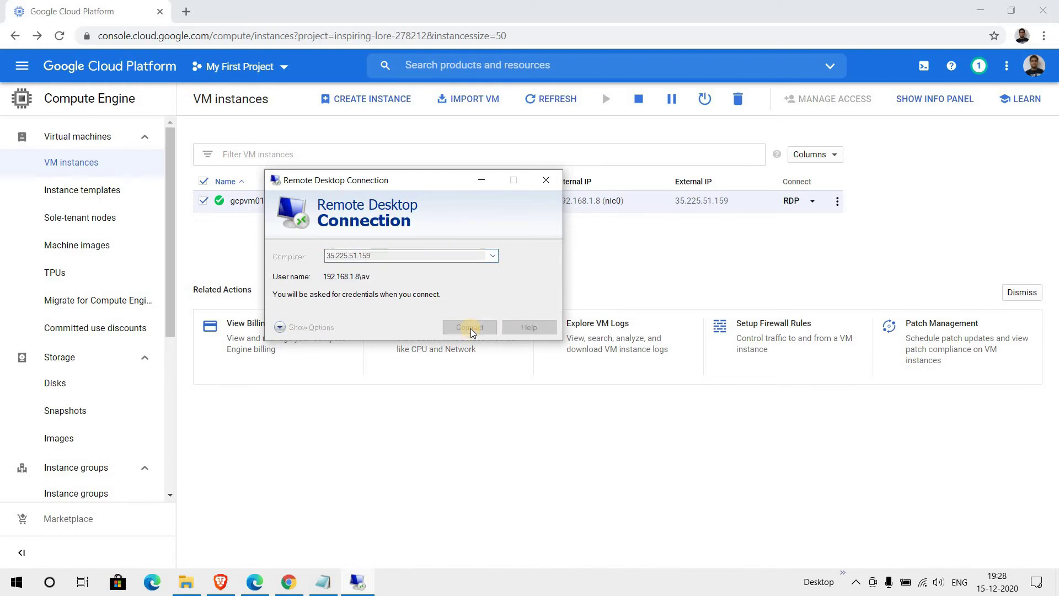
Paste the account password into the Windows Security credentials, sign in to the VM and minimize the Notepad window
{"action": "left_click", "coordinate": [322, 582]}
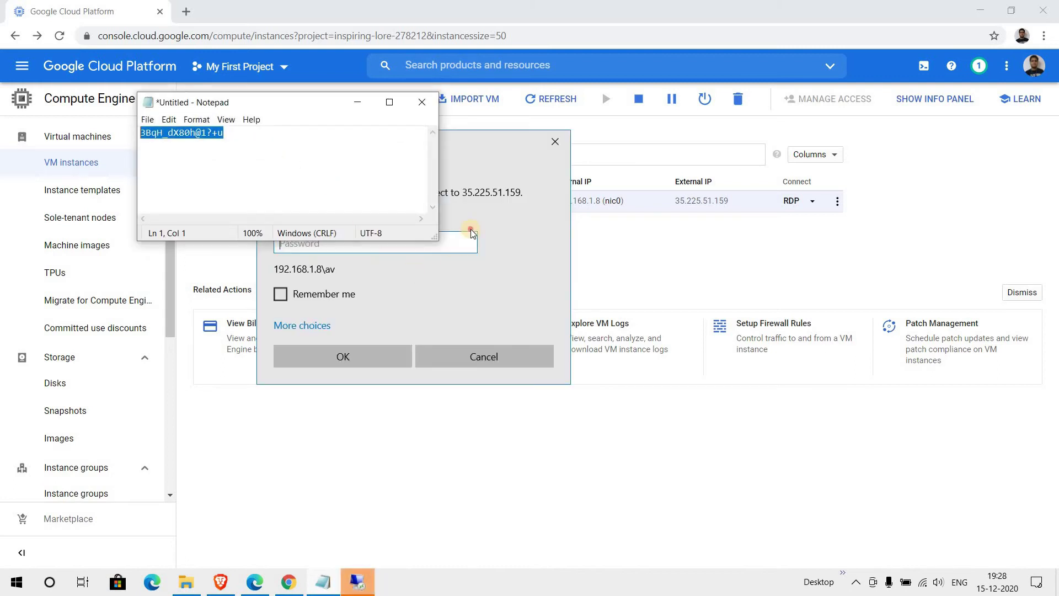
{"action": "left_click", "coordinate": [370, 243]}
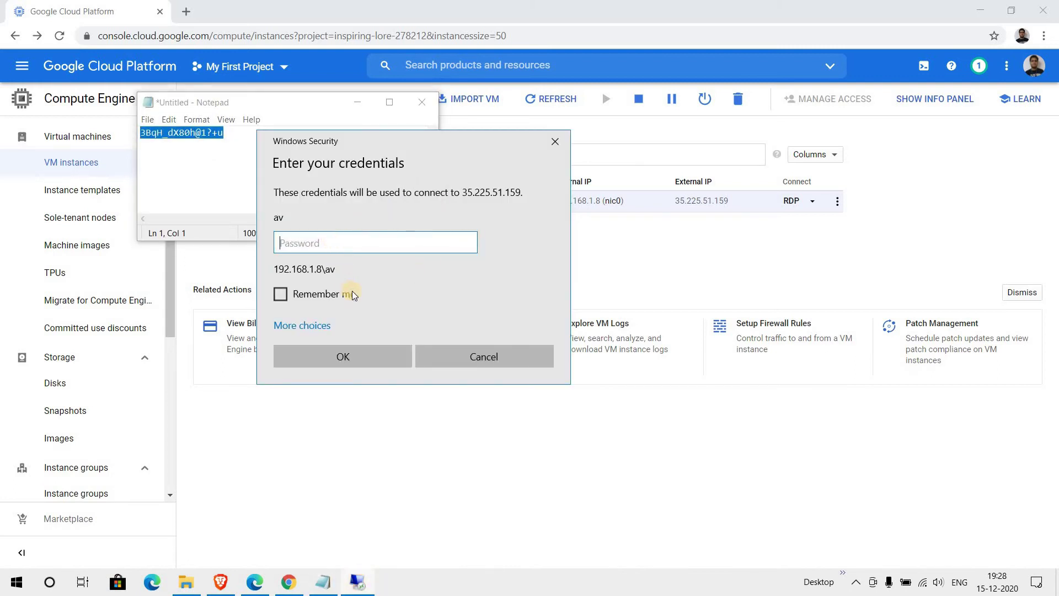
{"action": "key", "text": "ctrl+v"}
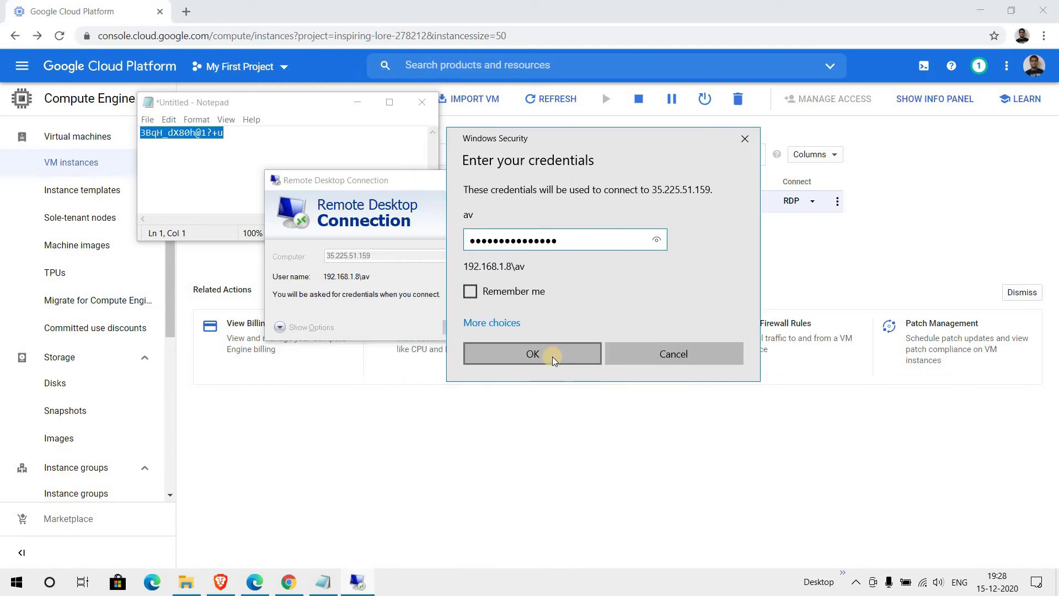
{"action": "left_click", "coordinate": [551, 357]}
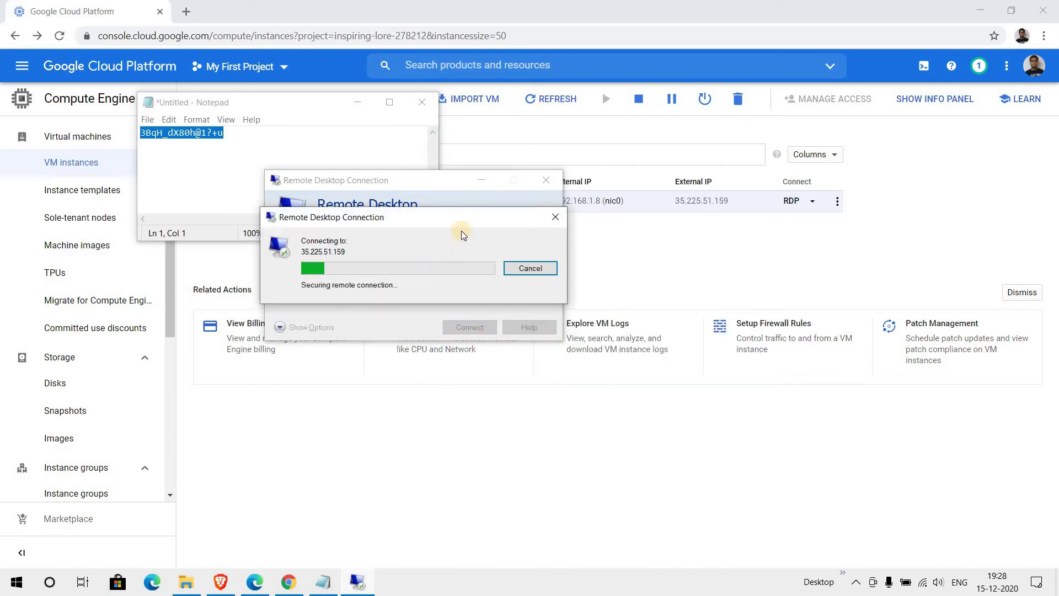
{"action": "left_click", "coordinate": [358, 102]}
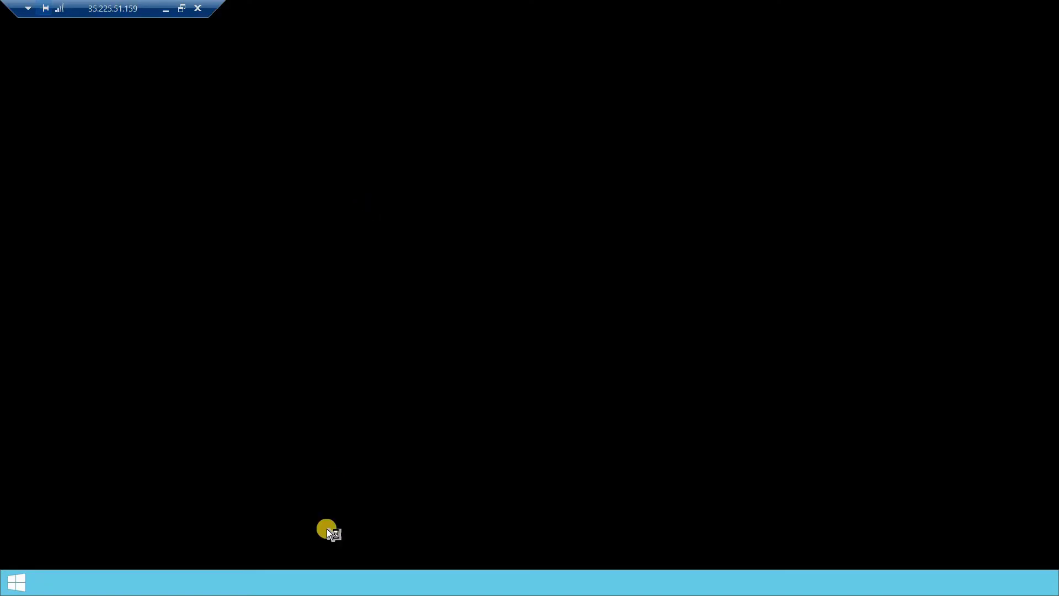
Open Task Manager in the remote Windows Server session
{"action": "right_click", "coordinate": [396, 584]}
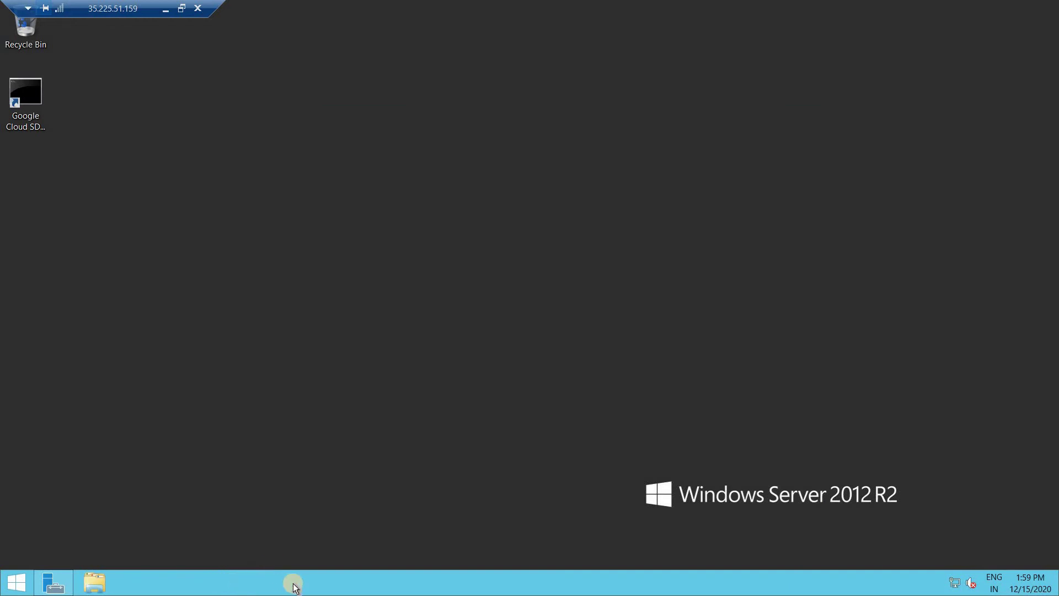
{"action": "right_click", "coordinate": [294, 586]}
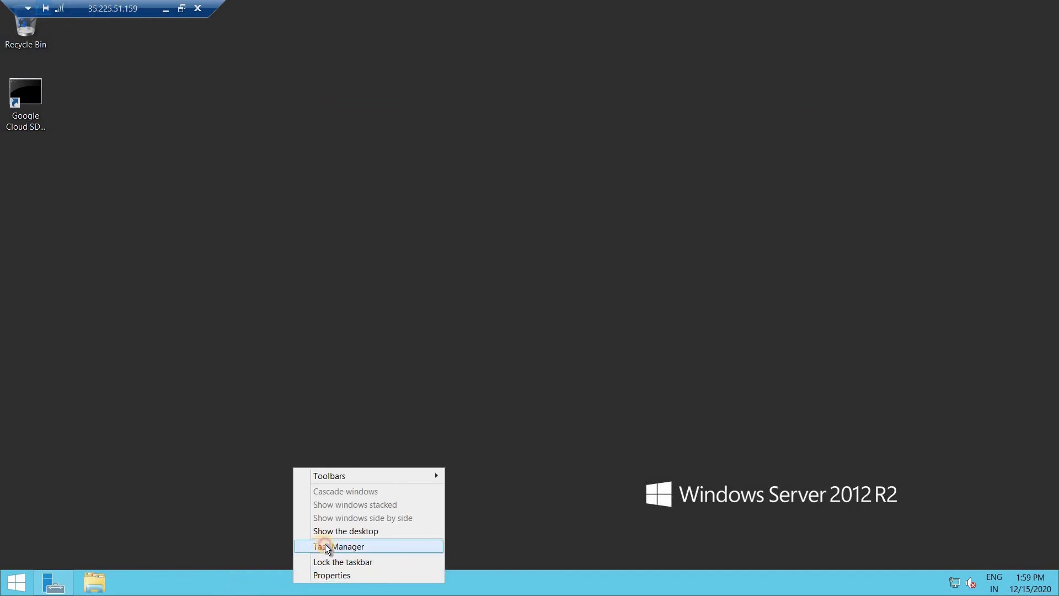
{"action": "left_click", "coordinate": [312, 545]}
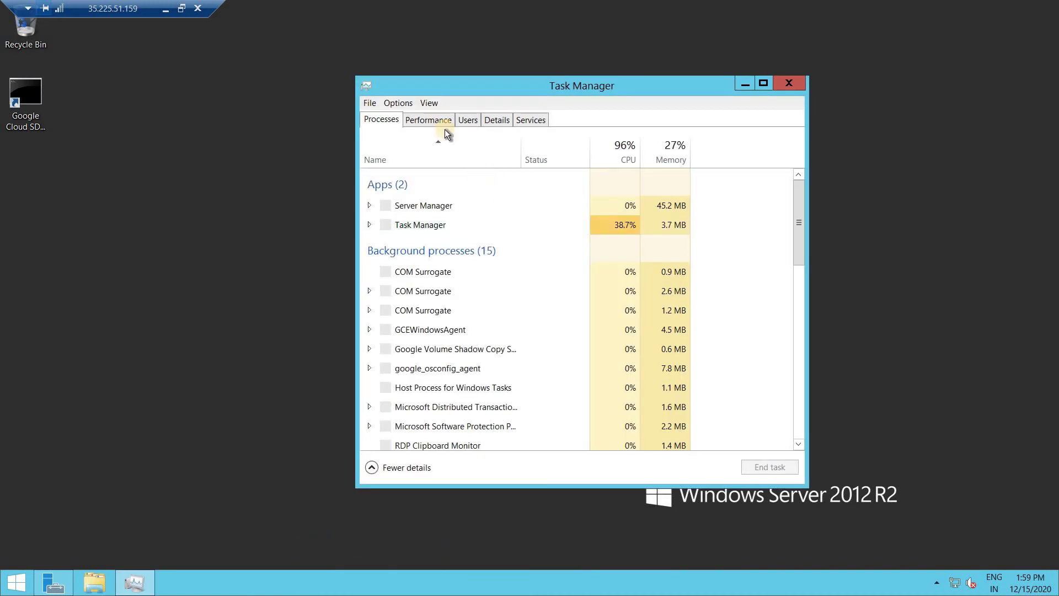
Examine the VM's CPU and memory in Task Manager's performance view, toggling the compact graph-only view on and off
{"action": "left_click", "coordinate": [432, 120]}
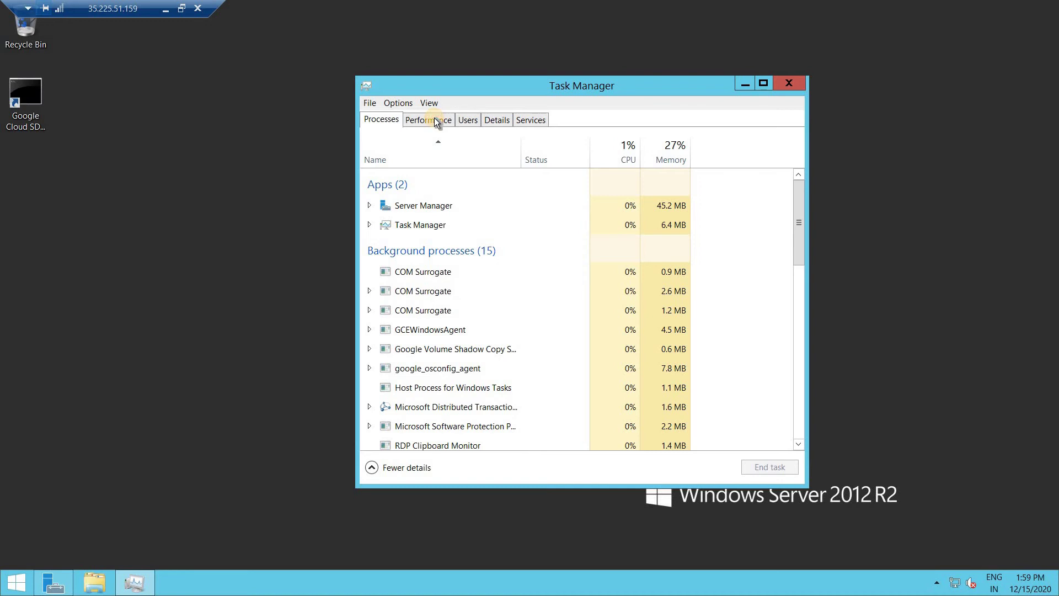
{"action": "double_click", "coordinate": [418, 144]}
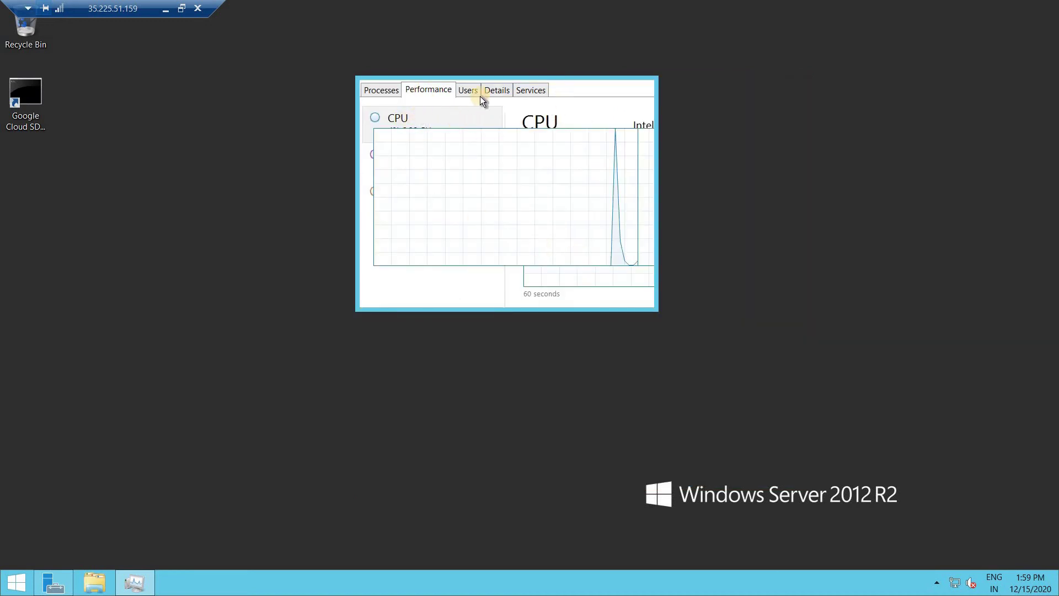
{"action": "double_click", "coordinate": [413, 150]}
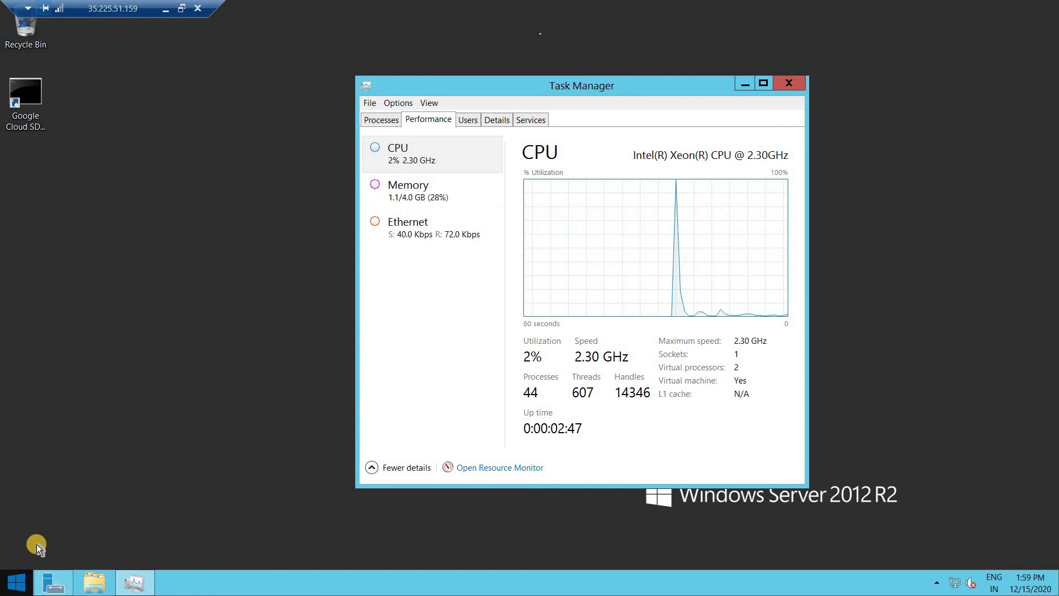
Open a Command Prompt window on the VM by running cmd from the Run dialog
{"action": "right_click", "coordinate": [16, 582]}
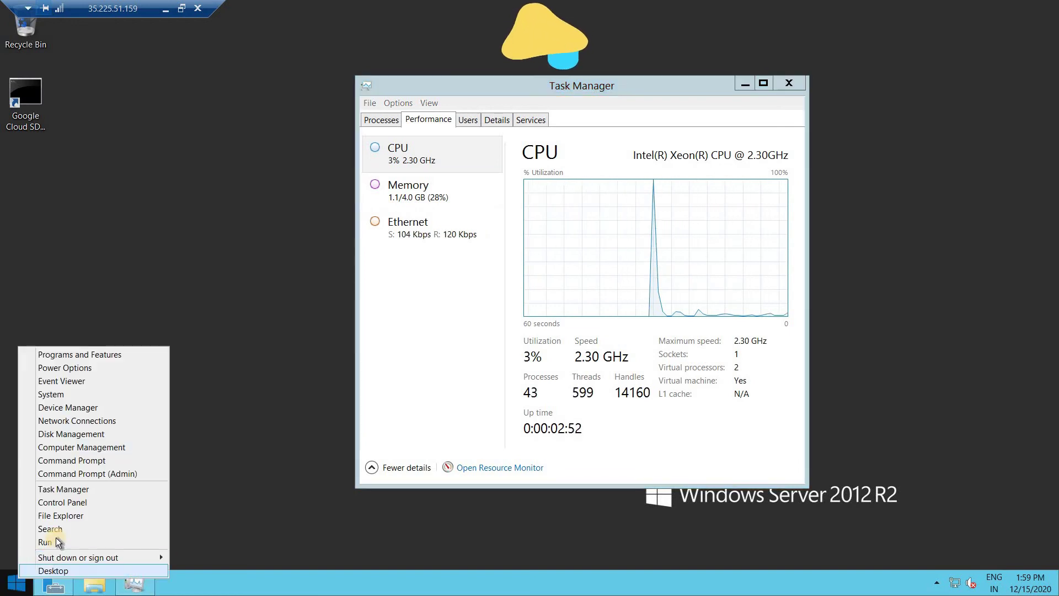
{"action": "left_click", "coordinate": [57, 543]}
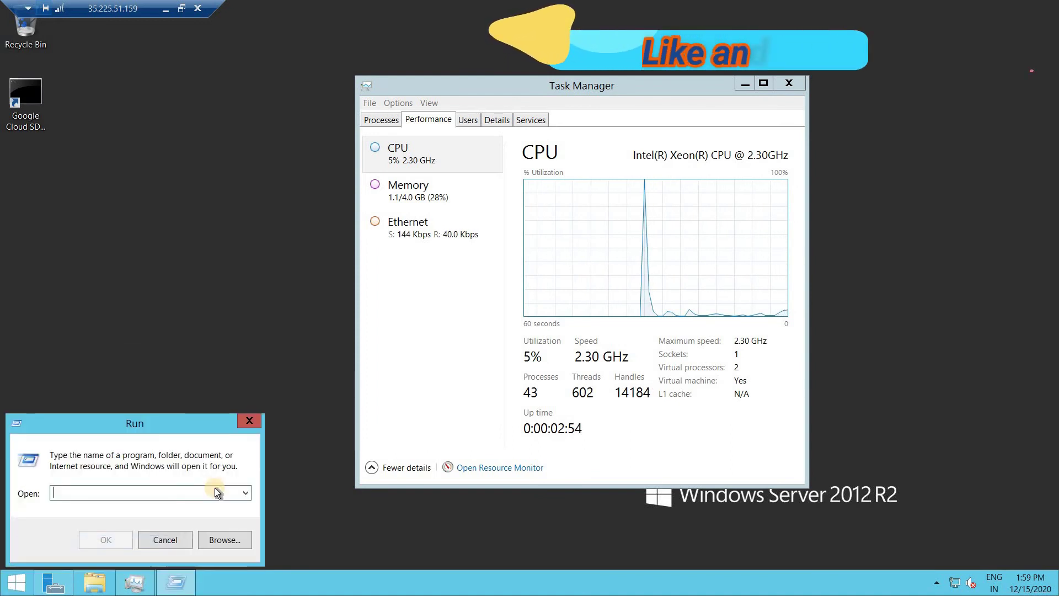
{"action": "type", "text": "cm"}
{"action": "key", "text": "Return"}
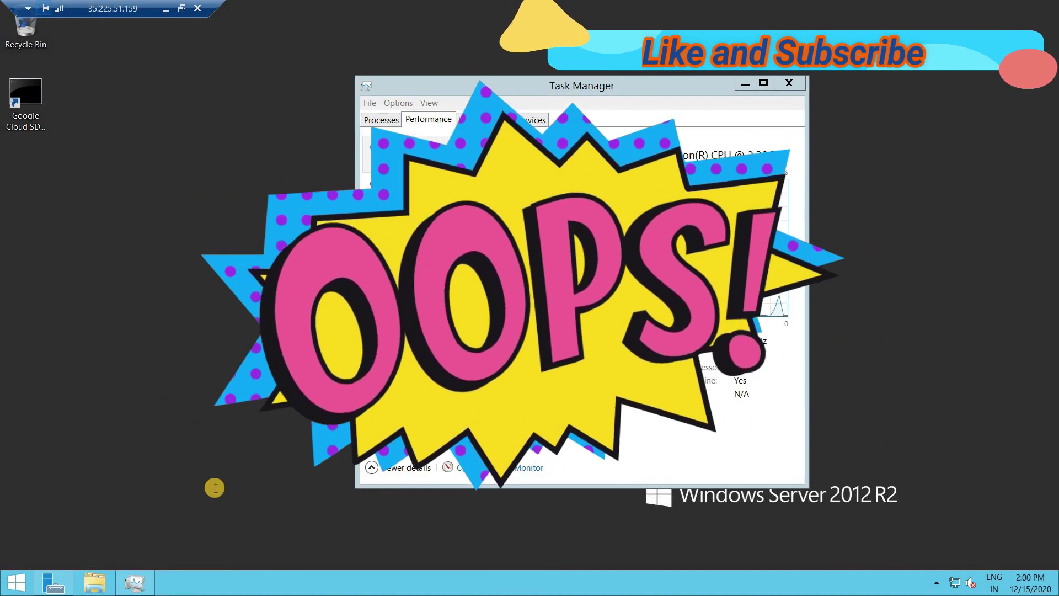
{"action": "key", "text": "Return"}
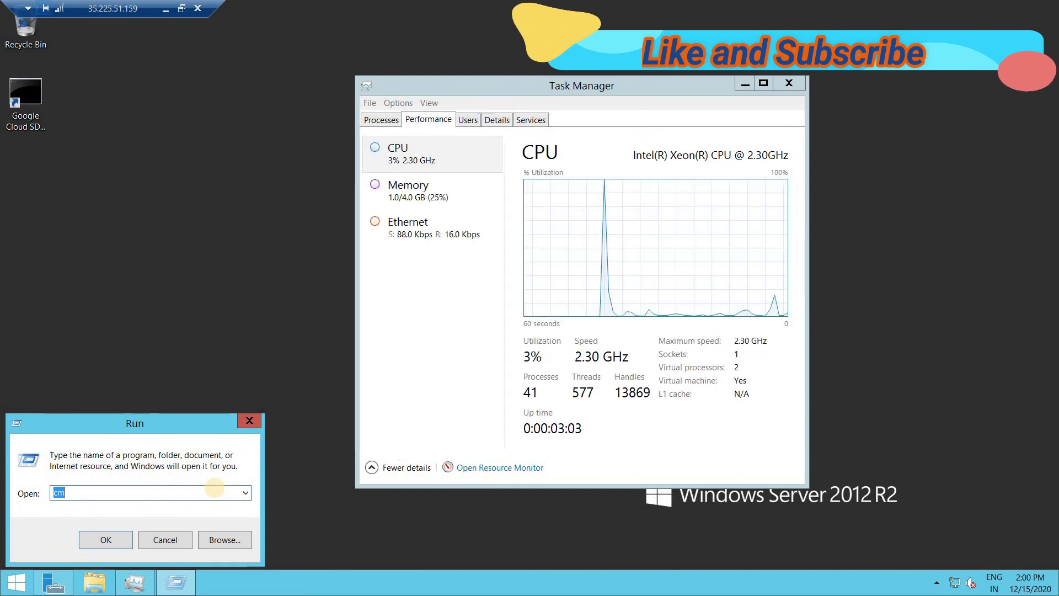
{"action": "type", "text": "cmd"}
{"action": "key", "text": "Return"}
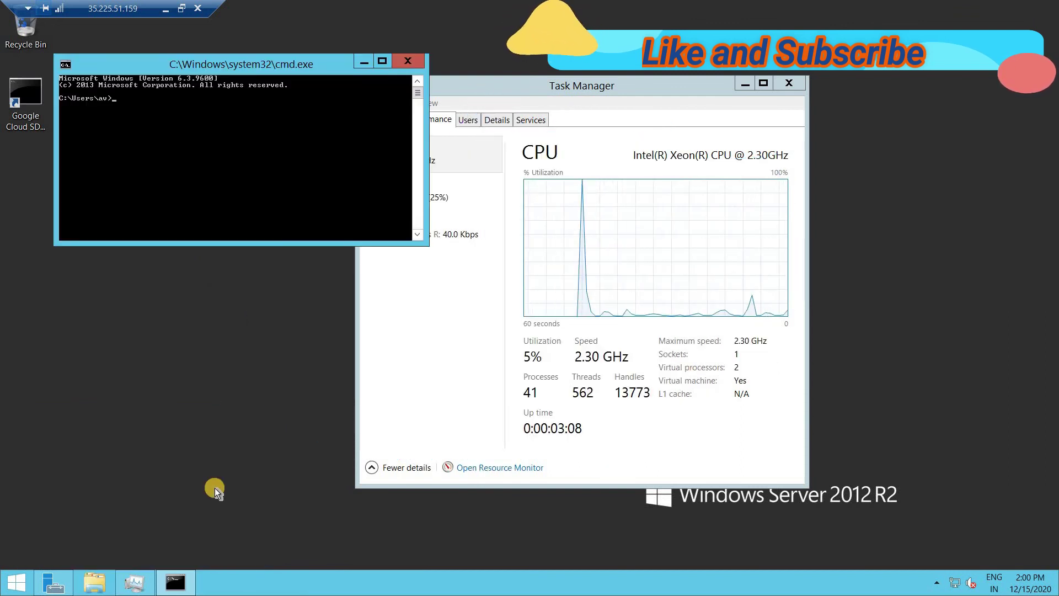
Query the VM's computer name with the hostname command
{"action": "type", "text": "hos"}
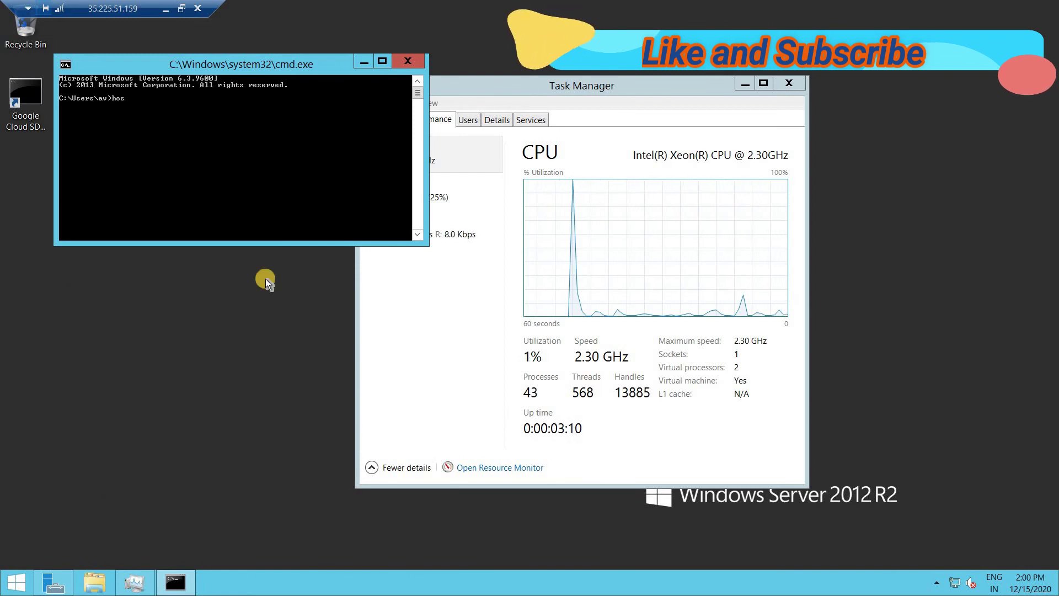
{"action": "type", "text": "tname"}
{"action": "key", "text": "Return"}
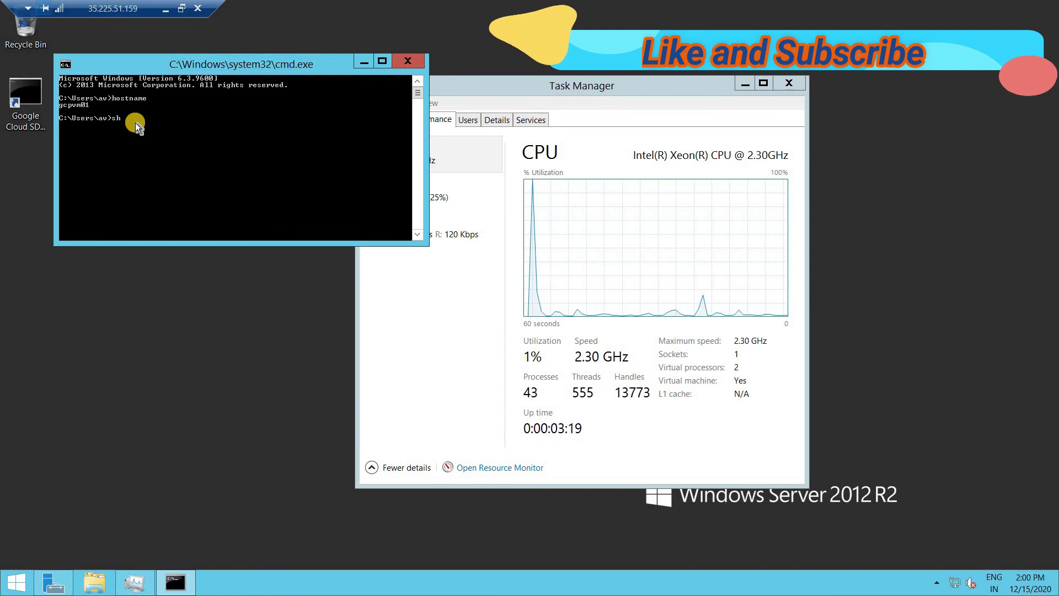
Force an immediate VM shutdown with shutdown /s /f /t 0 and refresh the VM instances list in the Google Cloud console
{"action": "type", "text": "sh"}
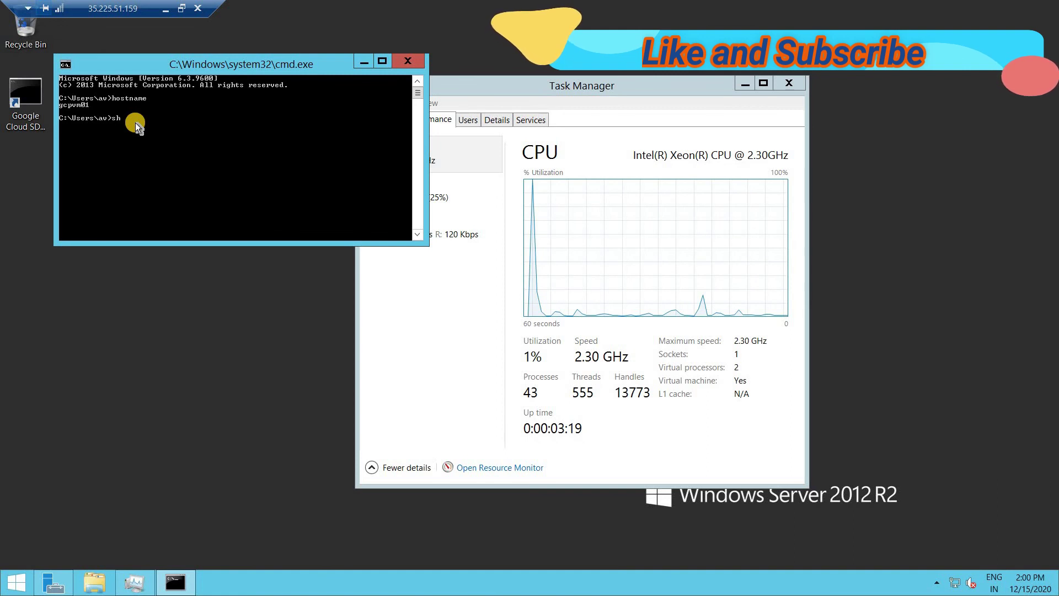
{"action": "type", "text": "utdown /s /f /t 0"}
{"action": "key", "text": "Return"}
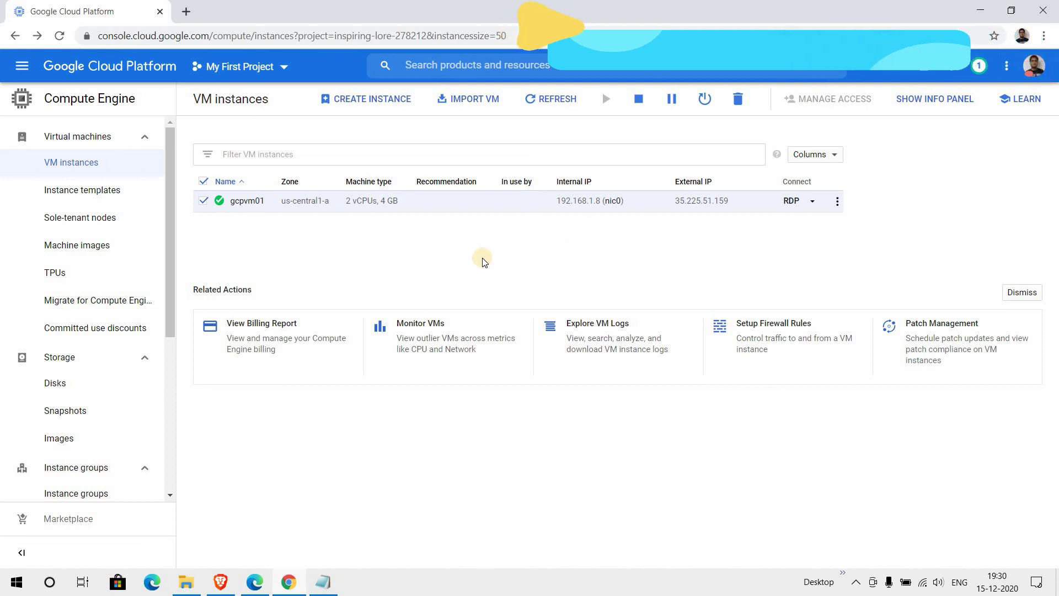
{"action": "left_click", "coordinate": [542, 110]}
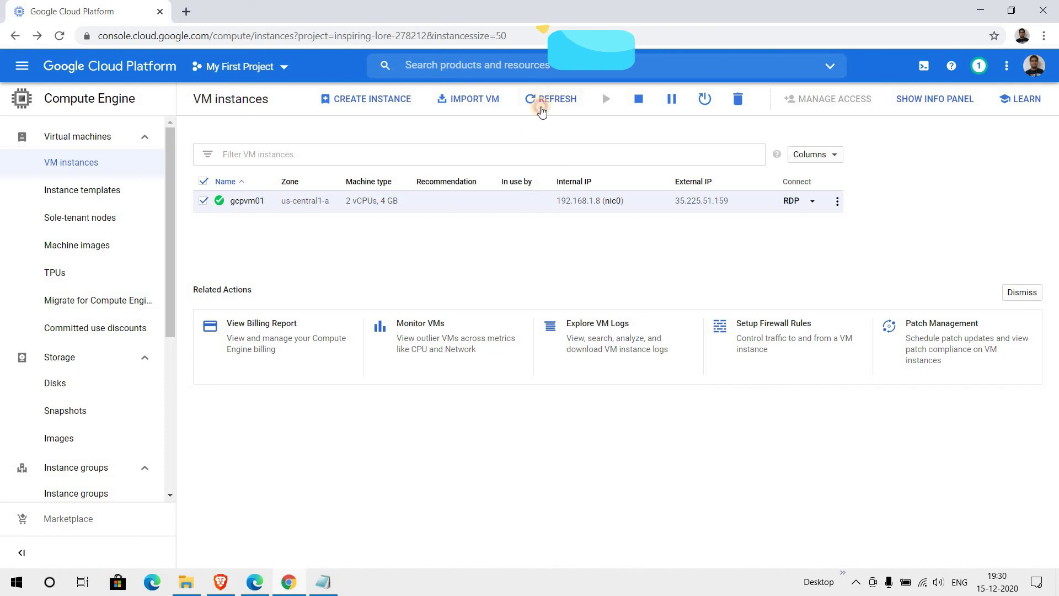